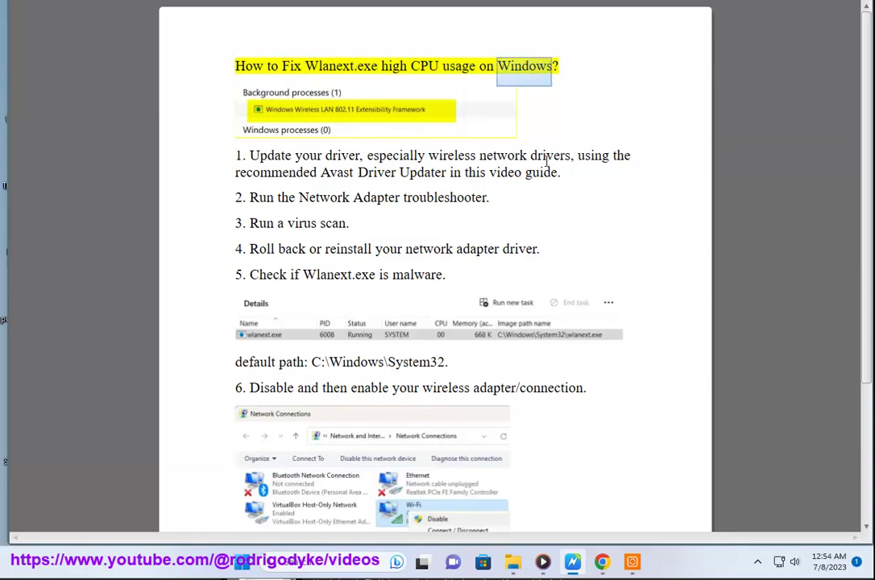
Rescan the PC for outdated drivers in Avast Driver Updater, then return to the fix list
{"action": "left_click", "coordinate": [633, 562]}
{"action": "left_click", "coordinate": [114, 82]}
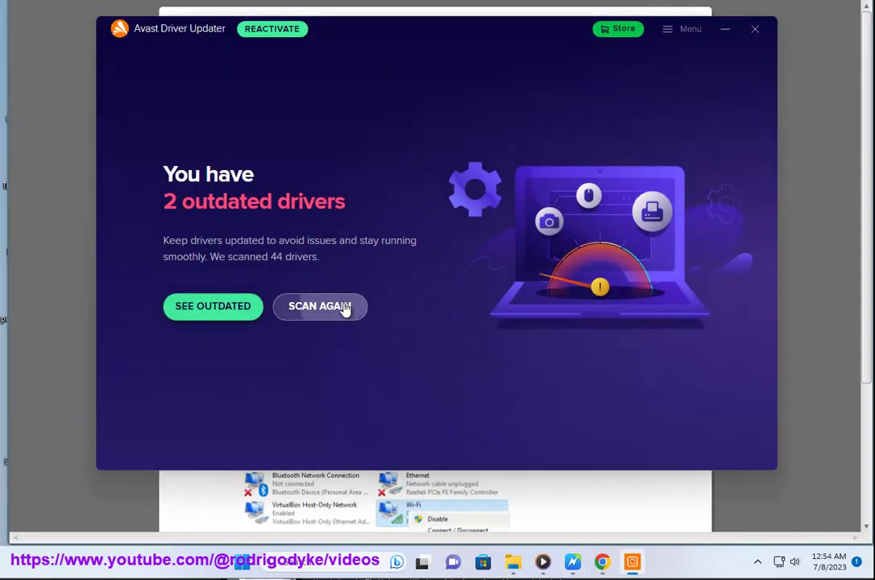
{"action": "left_click", "coordinate": [343, 308]}
{"action": "left_click", "coordinate": [175, 215]}
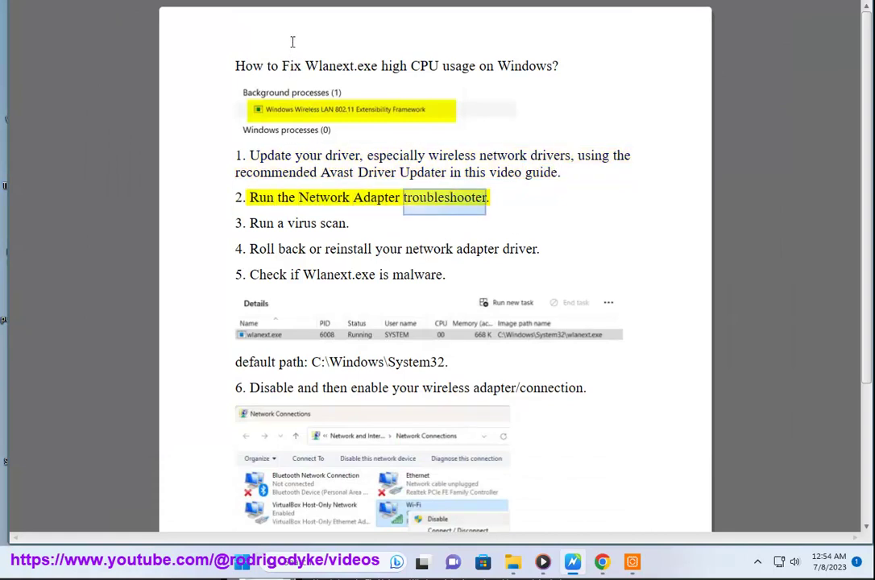
Run the Network and Internet troubleshooter from Settings' Other troubleshooters, review results, and close it
{"action": "left_click", "coordinate": [240, 565]}
{"action": "left_click", "coordinate": [470, 223]}
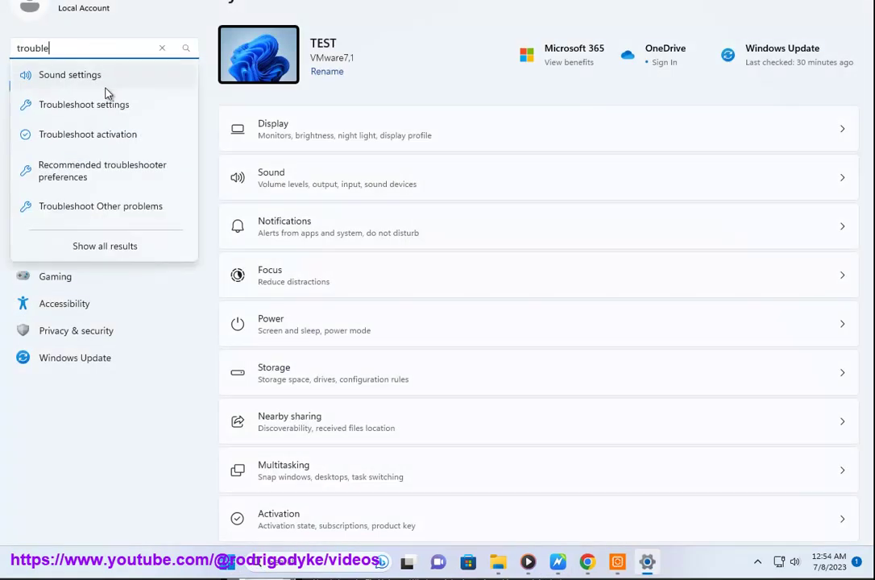
{"action": "left_click", "coordinate": [100, 120]}
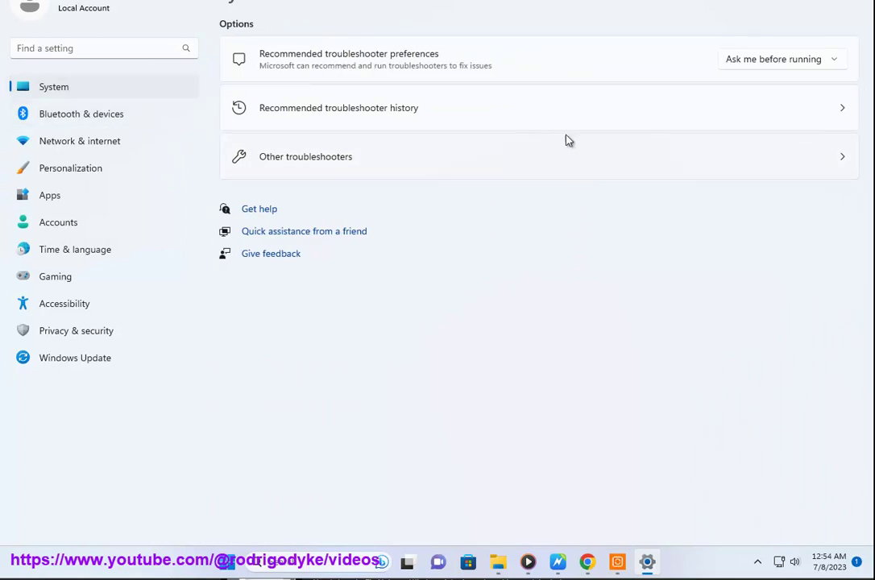
{"action": "left_click", "coordinate": [660, 160]}
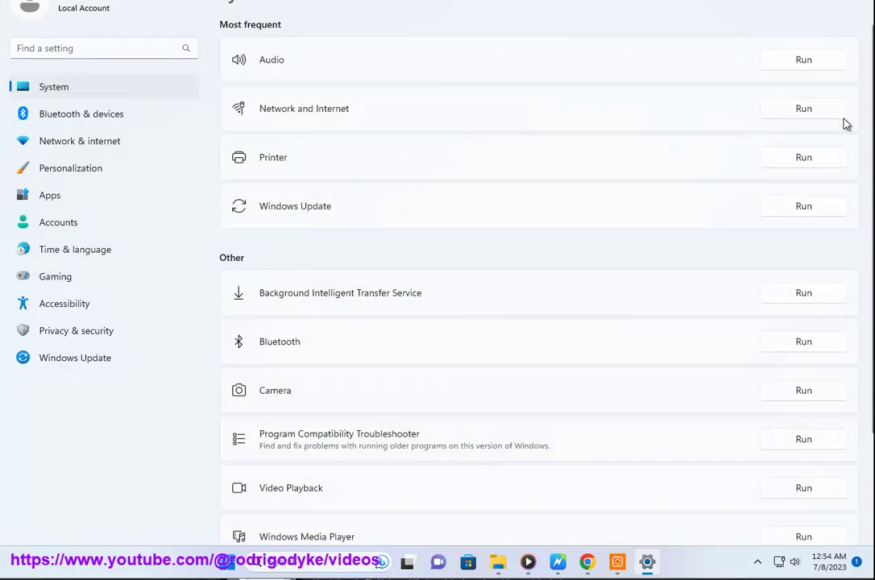
{"action": "left_click", "coordinate": [822, 110]}
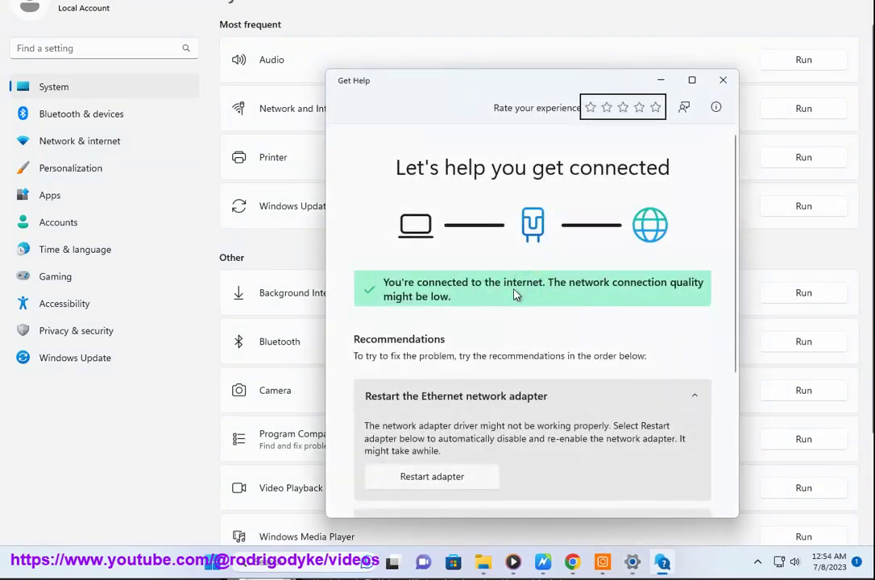
{"action": "scroll", "coordinate": [554, 254], "scroll_direction": "down", "scroll_amount": 2}
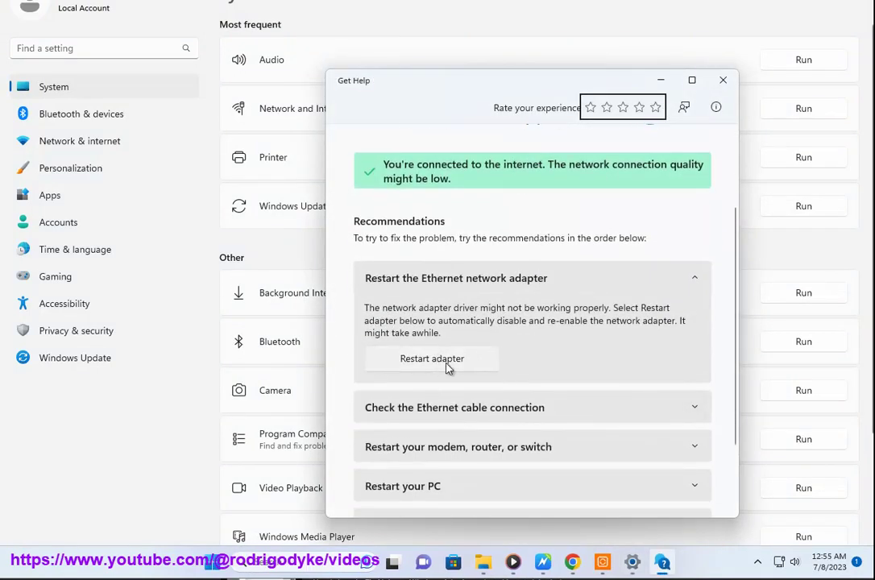
{"action": "scroll", "coordinate": [498, 436], "scroll_direction": "down", "scroll_amount": 2}
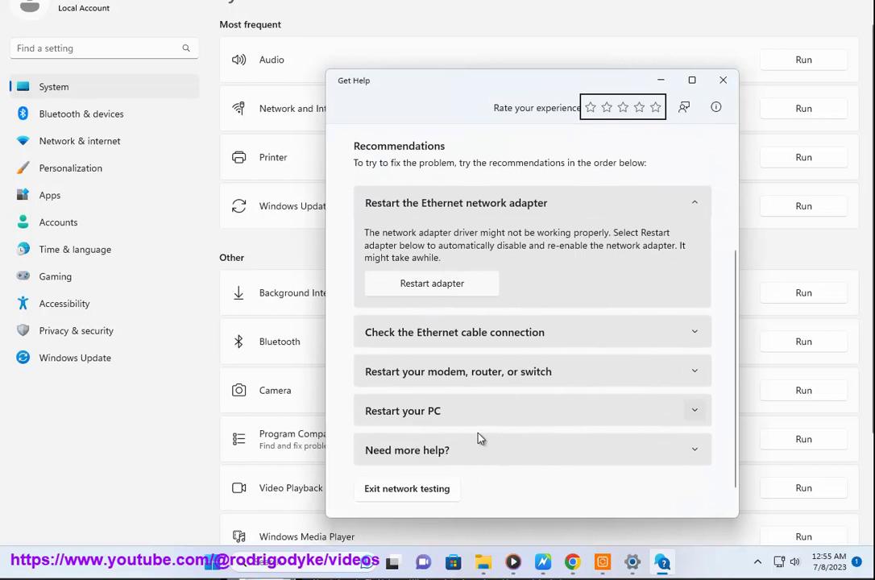
{"action": "scroll", "coordinate": [480, 437], "scroll_direction": "down", "scroll_amount": 1}
{"action": "left_click", "coordinate": [723, 80]}
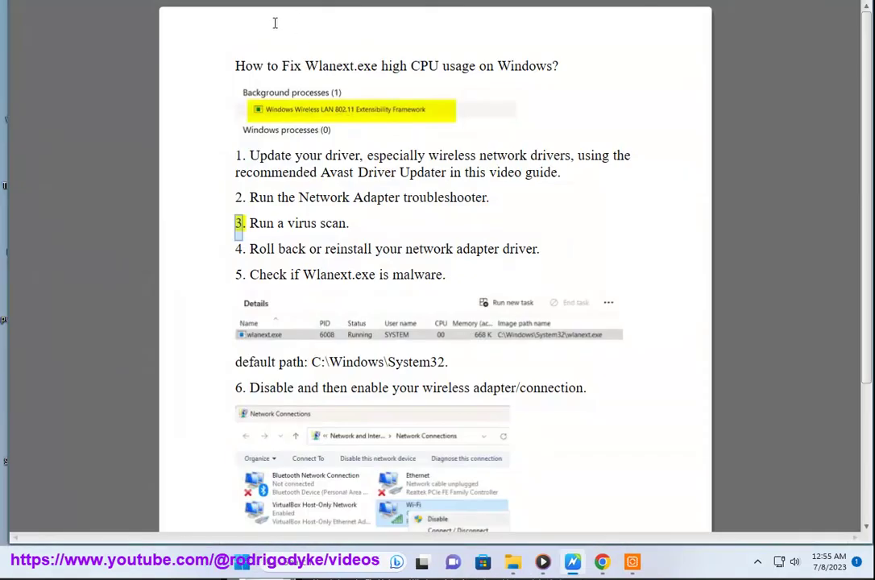
Open Windows Security from Settings' Privacy & security page
{"action": "left_click", "coordinate": [241, 561]}
{"action": "left_click", "coordinate": [469, 219]}
{"action": "left_click", "coordinate": [90, 334]}
{"action": "left_click", "coordinate": [405, 76]}
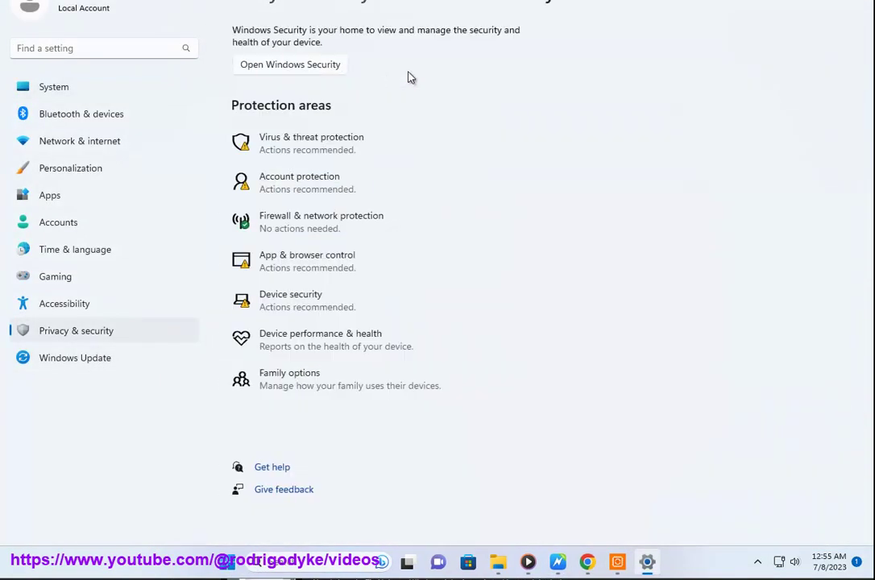
{"action": "left_click", "coordinate": [556, 563]}
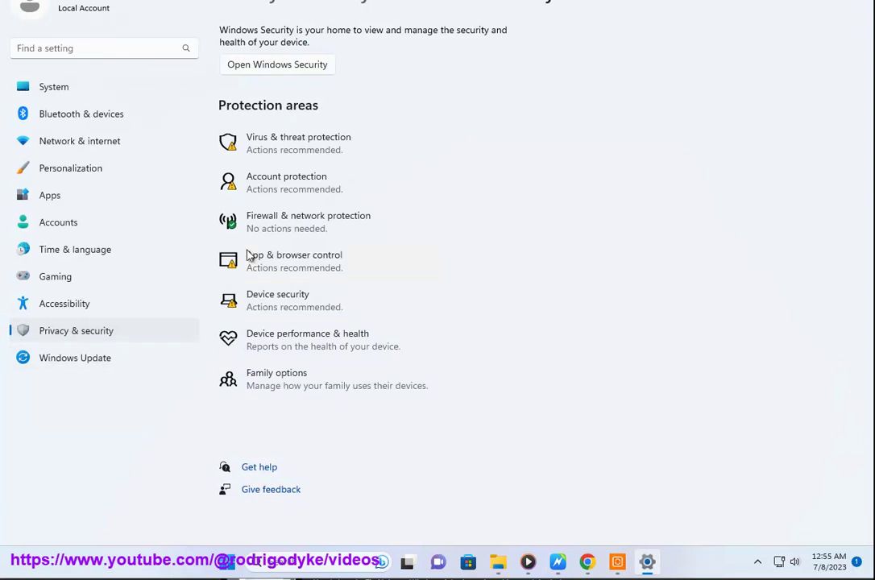
Choose Full scan in Virus & threat protection's scan options and start the scan
{"action": "left_click", "coordinate": [273, 149]}
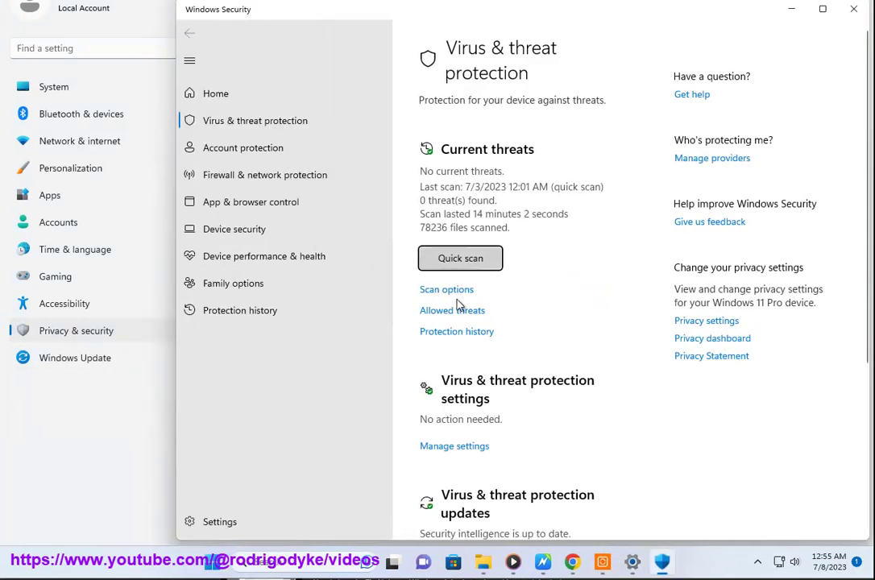
{"action": "left_click", "coordinate": [456, 313]}
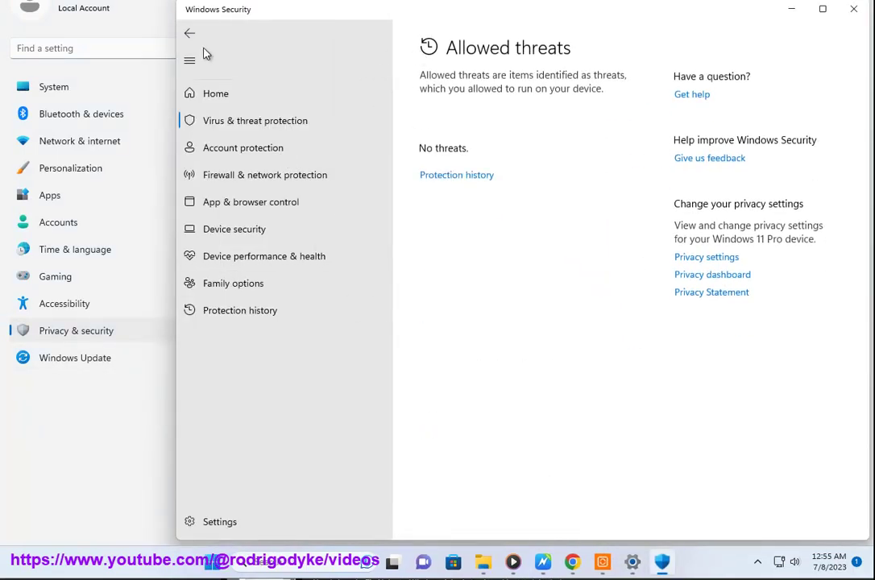
{"action": "left_click", "coordinate": [190, 34]}
{"action": "left_click", "coordinate": [450, 293]}
{"action": "scroll", "coordinate": [463, 297], "scroll_direction": "down", "scroll_amount": 1}
{"action": "left_click_drag", "start_coordinate": [567, 28], "coordinate": [491, 0]}
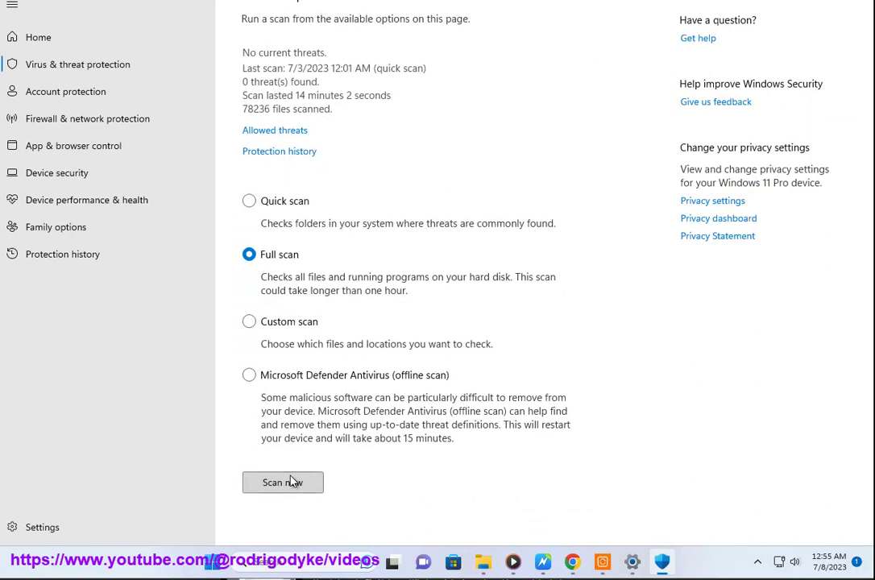
{"action": "left_click", "coordinate": [292, 482]}
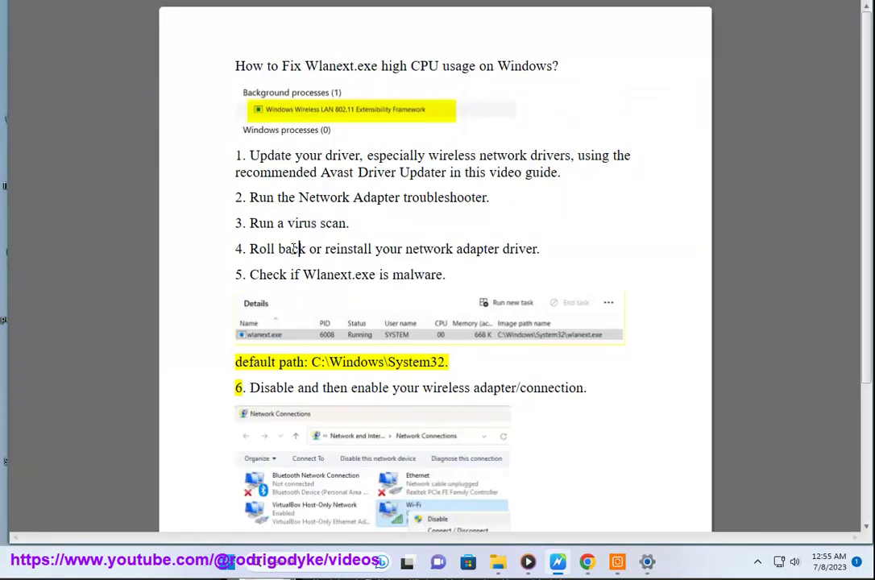
{"action": "double_click", "coordinate": [290, 249]}
{"action": "left_click", "coordinate": [302, 562]}
{"action": "type", "text": "dev"}
{"action": "left_click", "coordinate": [329, 155]}
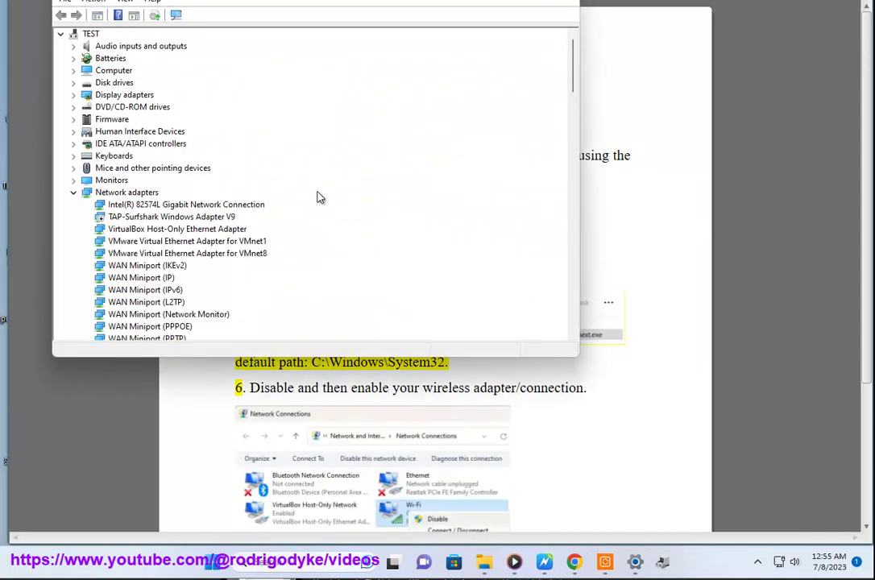
{"action": "left_click_drag", "start_coordinate": [265, 2], "coordinate": [605, 109]}
{"action": "right_click", "coordinate": [474, 314]}
{"action": "left_click", "coordinate": [504, 394]}
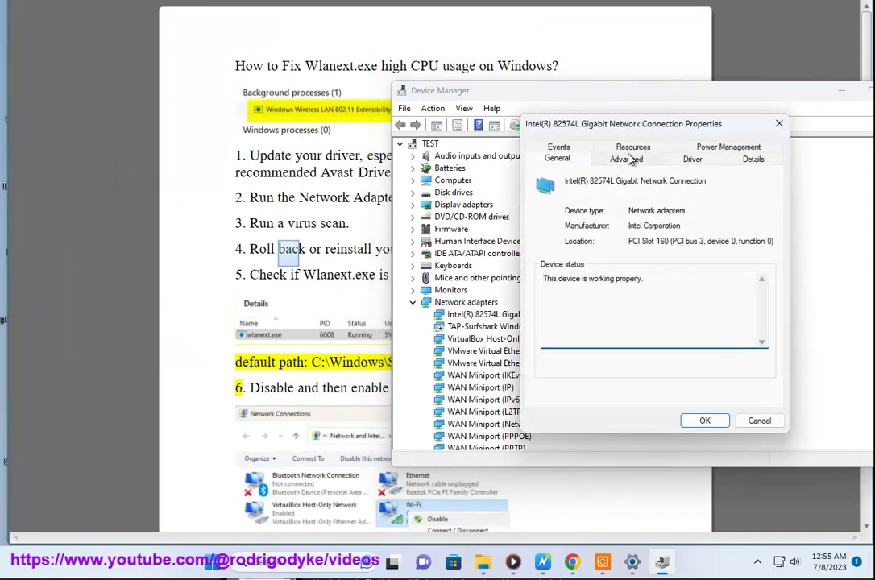
{"action": "left_click", "coordinate": [692, 160]}
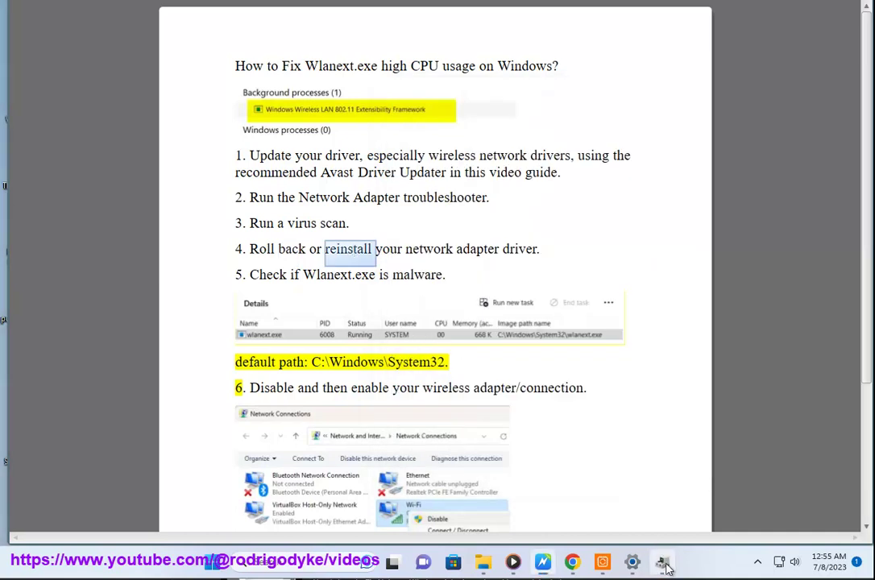
{"action": "left_click", "coordinate": [663, 562]}
{"action": "right_click", "coordinate": [462, 318]}
{"action": "left_click", "coordinate": [506, 389]}
{"action": "left_click", "coordinate": [567, 392]}
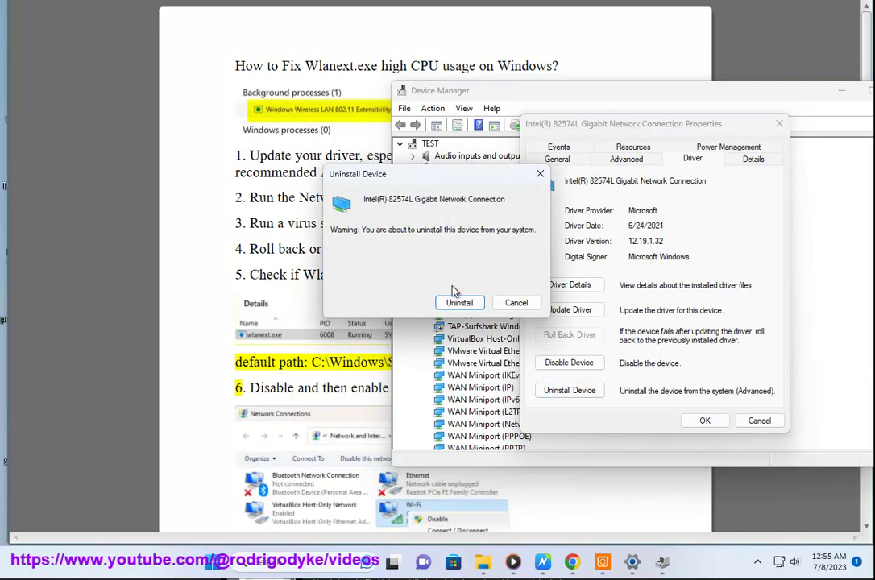
{"action": "left_click", "coordinate": [517, 303]}
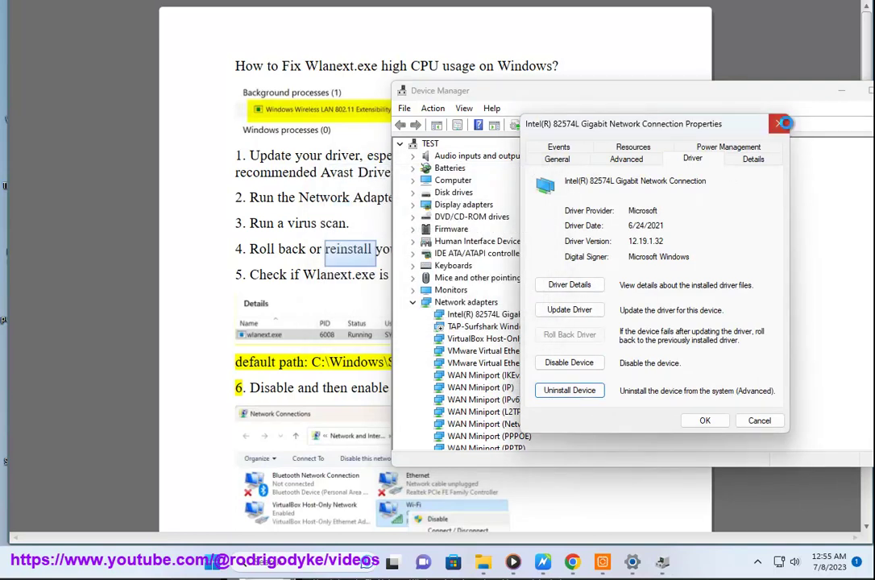
{"action": "left_click_drag", "start_coordinate": [809, 98], "coordinate": [735, 95]}
Close Device Manager and open C:\Windows\System32 in File Explorer using the path copied from the guide
{"action": "left_click", "coordinate": [809, 88]}
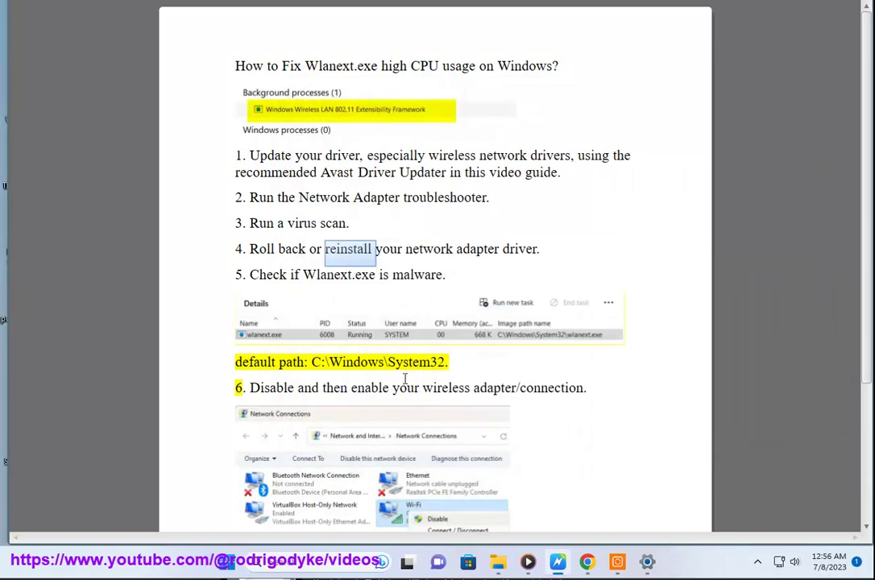
{"action": "left_click_drag", "start_coordinate": [446, 277], "coordinate": [290, 277]}
{"action": "left_click_drag", "start_coordinate": [446, 363], "coordinate": [337, 364]}
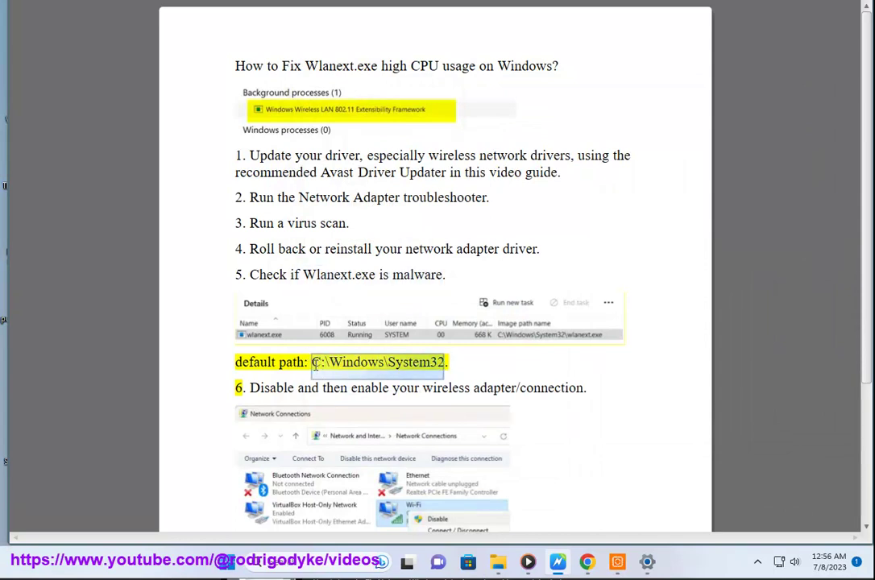
{"action": "left_click", "coordinate": [500, 562]}
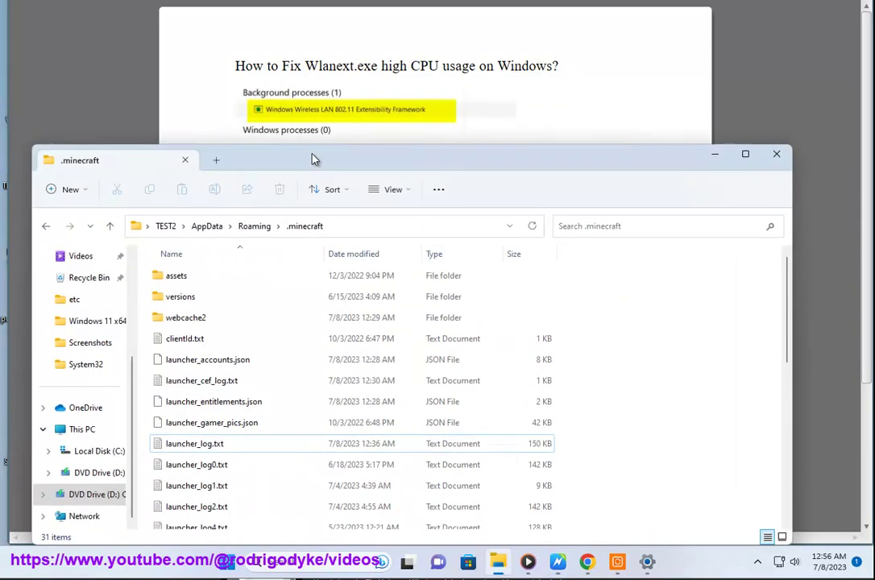
{"action": "left_click", "coordinate": [347, 226]}
{"action": "type", "text": "C:\\Windows\\System32"}
{"action": "key", "text": "Return"}
{"action": "left_click_drag", "start_coordinate": [324, 166], "coordinate": [444, 73]}
Step through the System32 files starting with W looking for wlanext.exe, then return to the guide
{"action": "key", "text": "w"}
{"action": "key", "text": "w"}
{"action": "key", "text": "w"}
{"action": "key", "text": "w"}
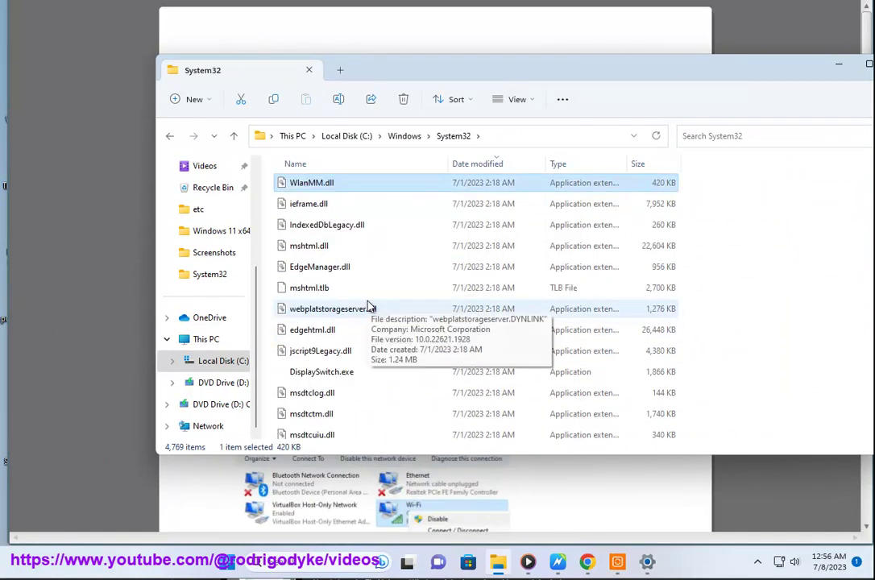
{"action": "key", "text": "w"}
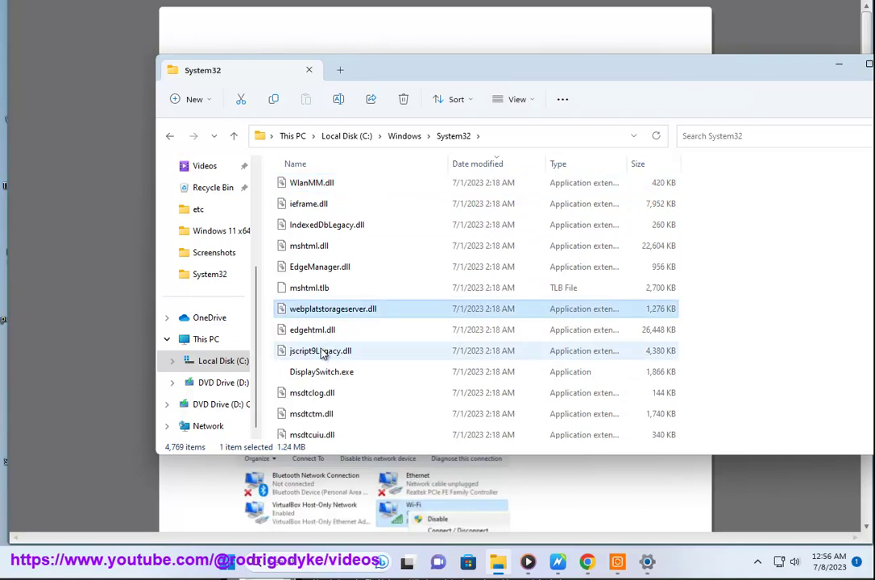
{"action": "key", "text": "w"}
{"action": "key", "text": "w"}
{"action": "key", "text": "w"}
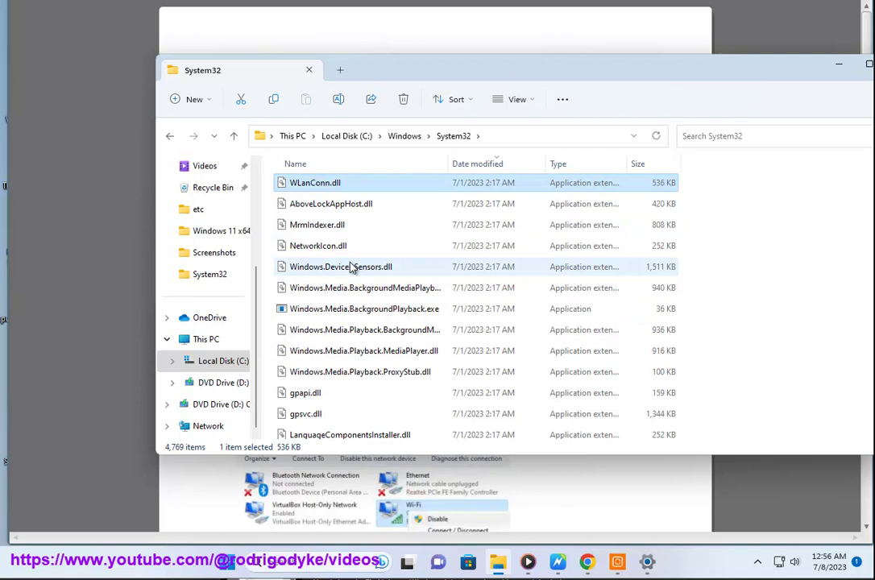
{"action": "key", "text": "w"}
{"action": "key", "text": "w"}
{"action": "key", "text": "w"}
{"action": "key", "text": "w"}
{"action": "key", "text": "w"}
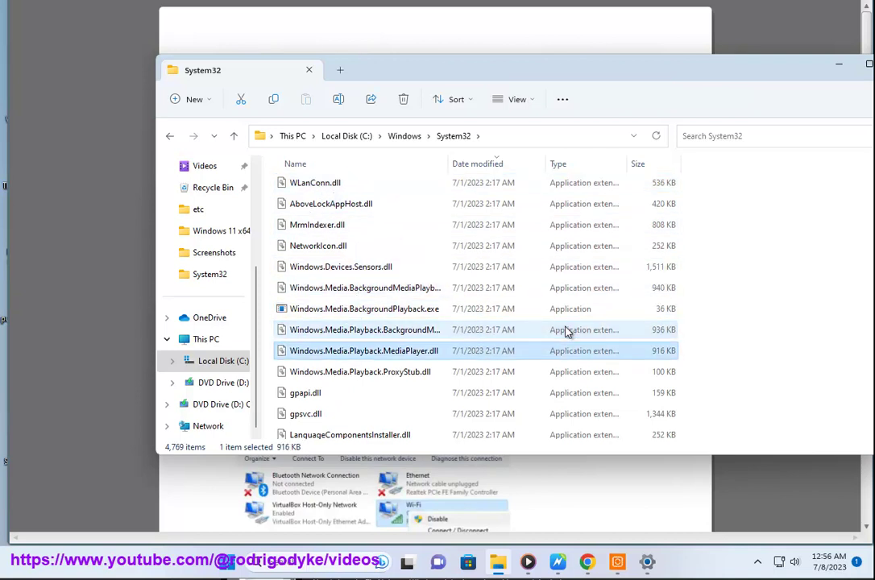
{"action": "key", "text": "w"}
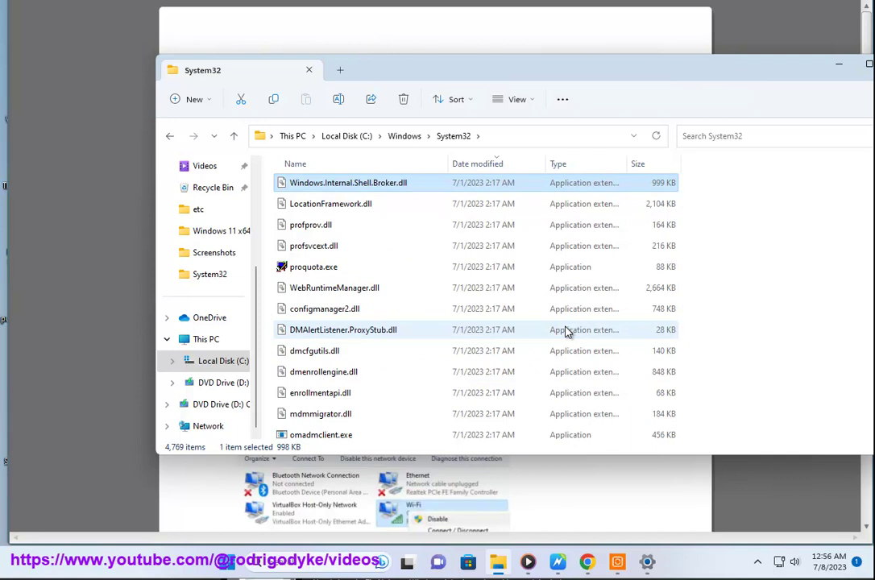
{"action": "key", "text": "w"}
{"action": "key", "text": "w"}
{"action": "key", "text": "w"}
{"action": "key", "text": "w"}
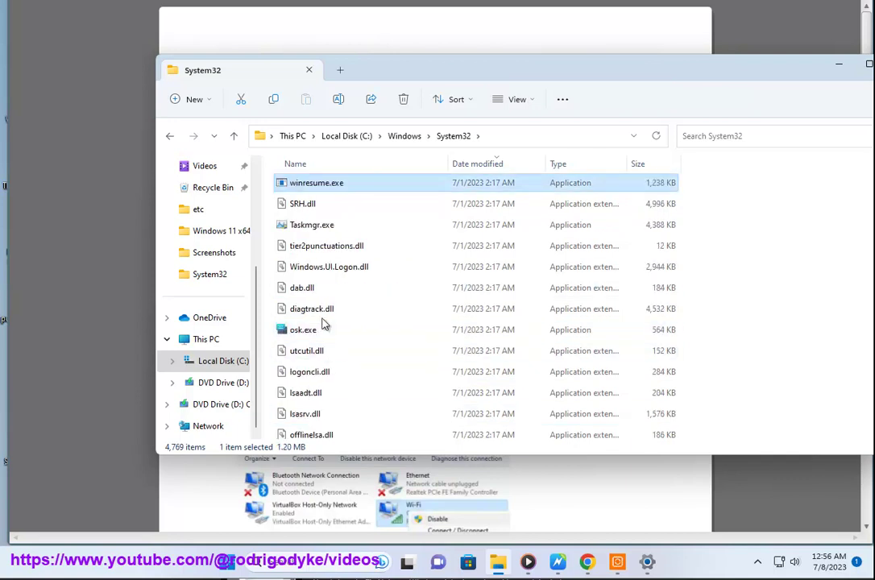
{"action": "key", "text": "w"}
{"action": "key", "text": "w"}
{"action": "key", "text": "w"}
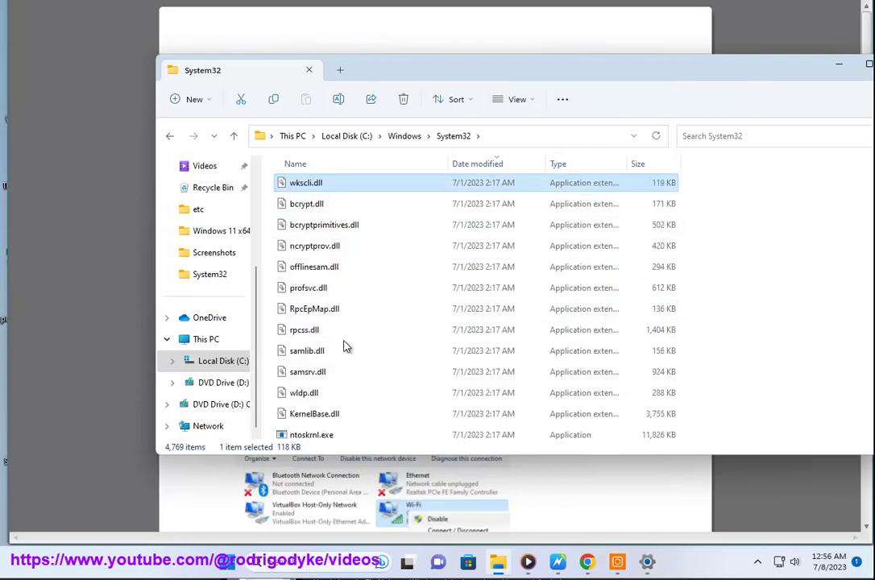
{"action": "key", "text": "w"}
{"action": "key", "text": "alt+Tab"}
{"action": "left_click", "coordinate": [375, 274]}
Copy 'Wlanext' from the guide and search System32 for it
{"action": "double_click", "coordinate": [334, 274]}
{"action": "key", "text": "ctrl+c"}
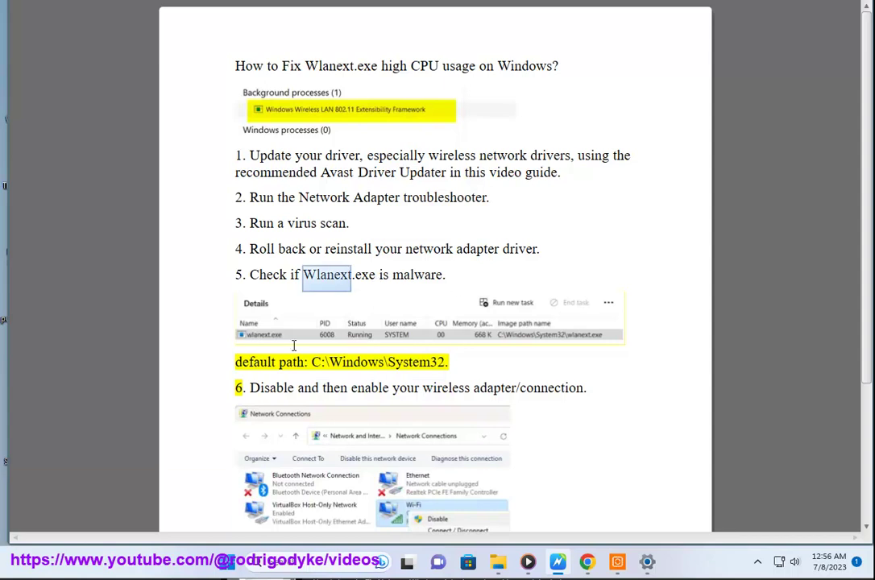
{"action": "left_click", "coordinate": [498, 562]}
{"action": "left_click", "coordinate": [731, 136]}
{"action": "key", "text": "ctrl+v"}
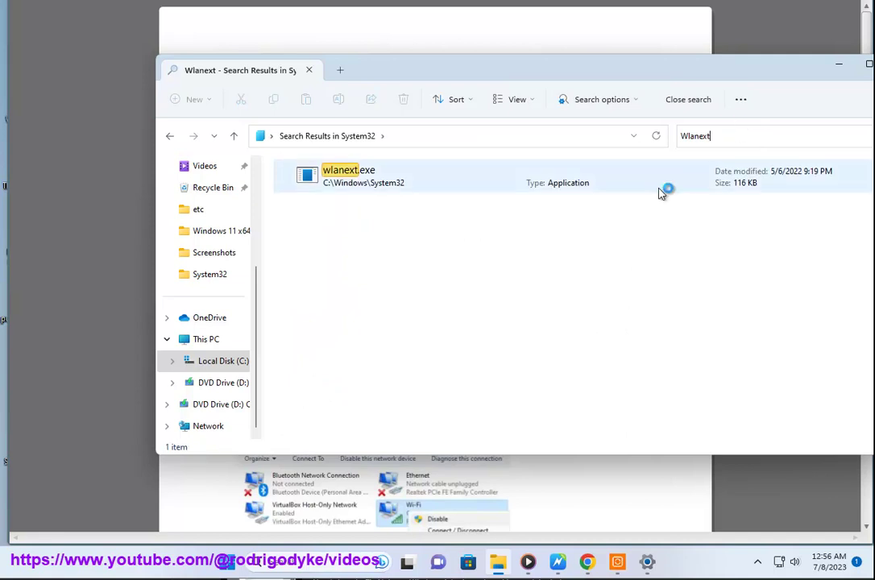
{"action": "left_click", "coordinate": [363, 185]}
Check wlanext.exe's Details tab in Properties, then close the dialog and search window
{"action": "right_click", "coordinate": [364, 184]}
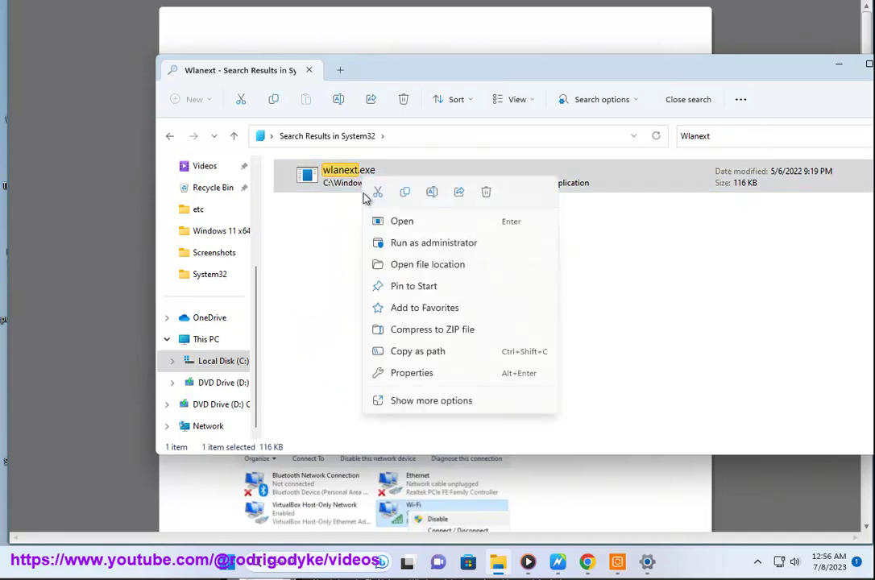
{"action": "left_click", "coordinate": [412, 374]}
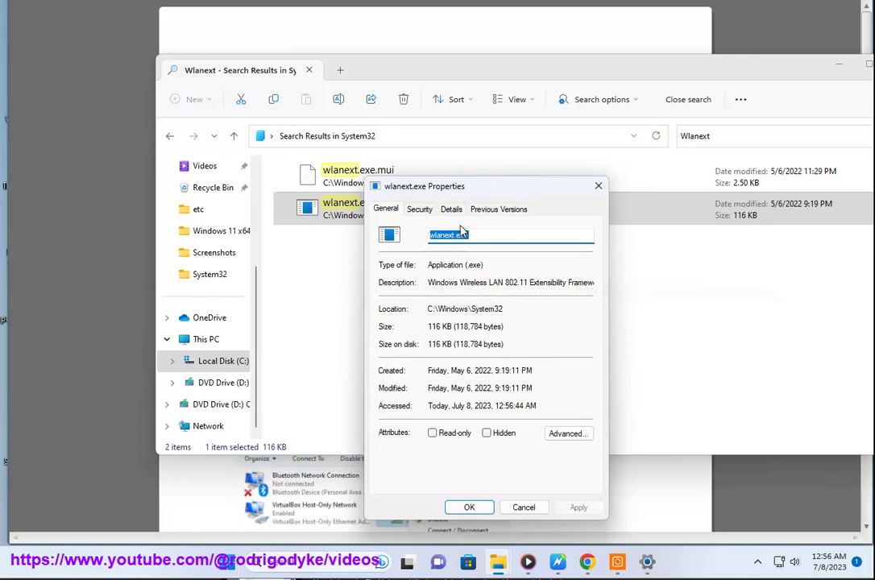
{"action": "left_click", "coordinate": [452, 210]}
{"action": "left_click", "coordinate": [478, 299]}
{"action": "left_click", "coordinate": [598, 188]}
{"action": "left_click_drag", "start_coordinate": [774, 77], "coordinate": [706, 79]}
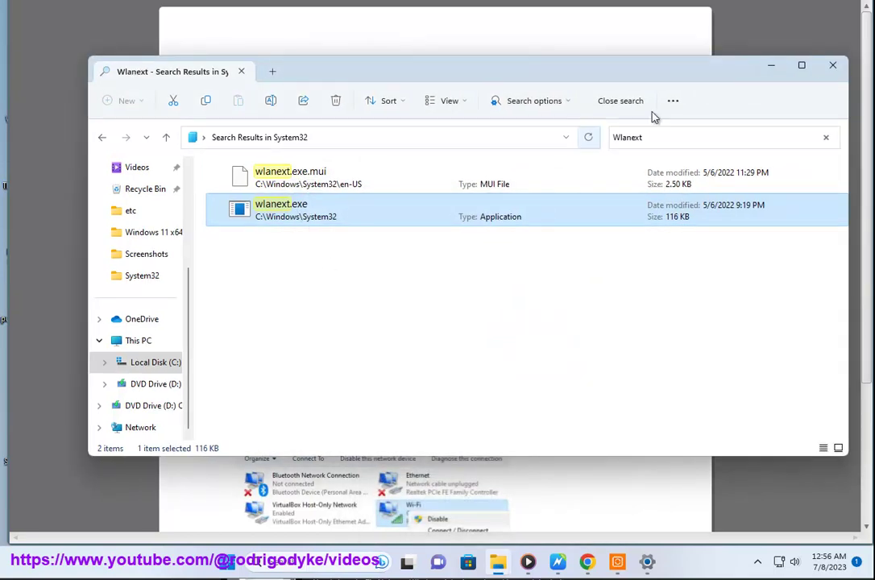
{"action": "left_click", "coordinate": [831, 65]}
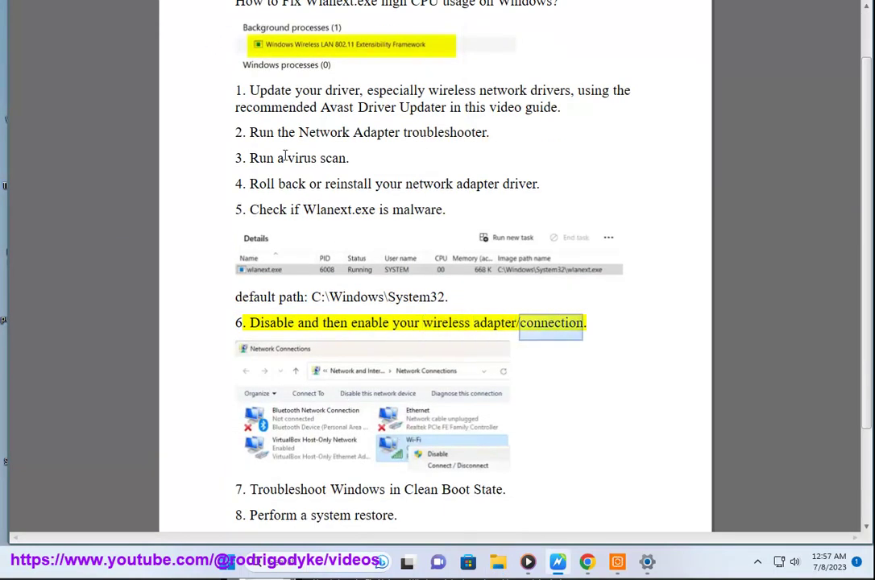
Open Control Panel's Network Connections, show options for VMware Network Adapter VMnet1, then return to the guide
{"action": "left_click", "coordinate": [345, 555]}
{"action": "left_click", "coordinate": [303, 225]}
{"action": "left_click", "coordinate": [336, 152]}
{"action": "left_click", "coordinate": [312, 233]}
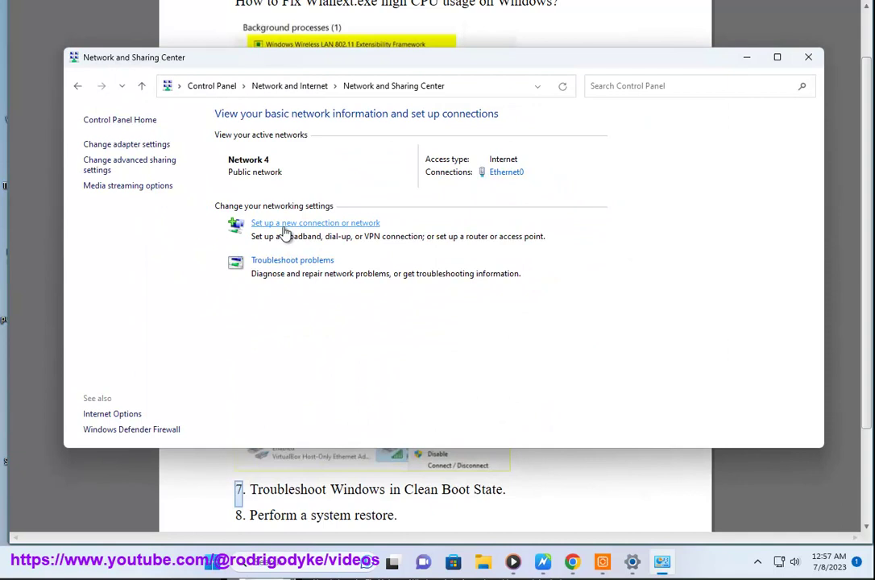
{"action": "left_click", "coordinate": [117, 145]}
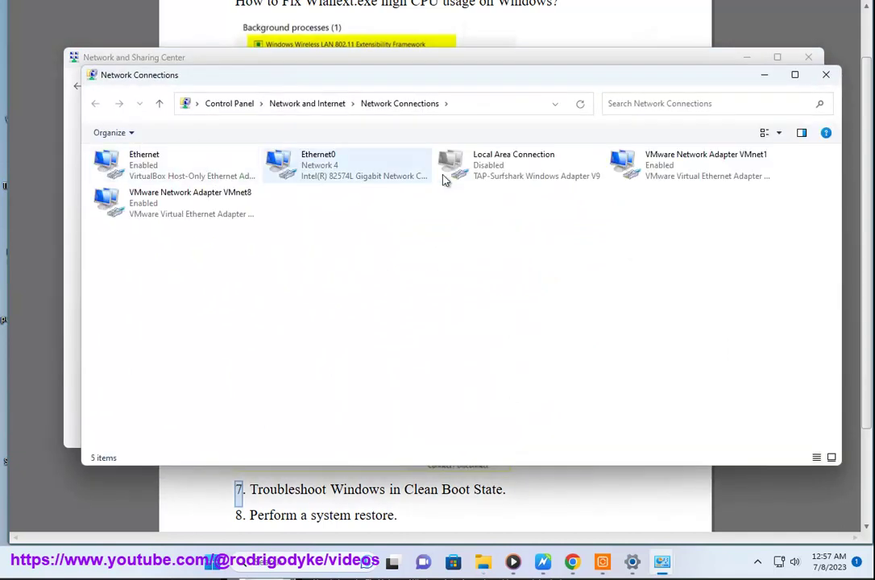
{"action": "left_click", "coordinate": [651, 170]}
{"action": "right_click", "coordinate": [649, 170]}
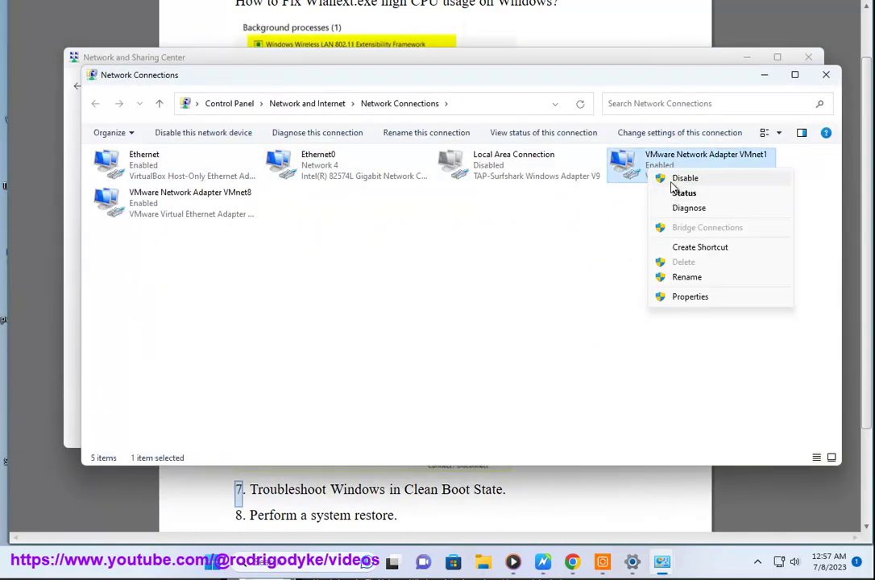
{"action": "left_click", "coordinate": [542, 484]}
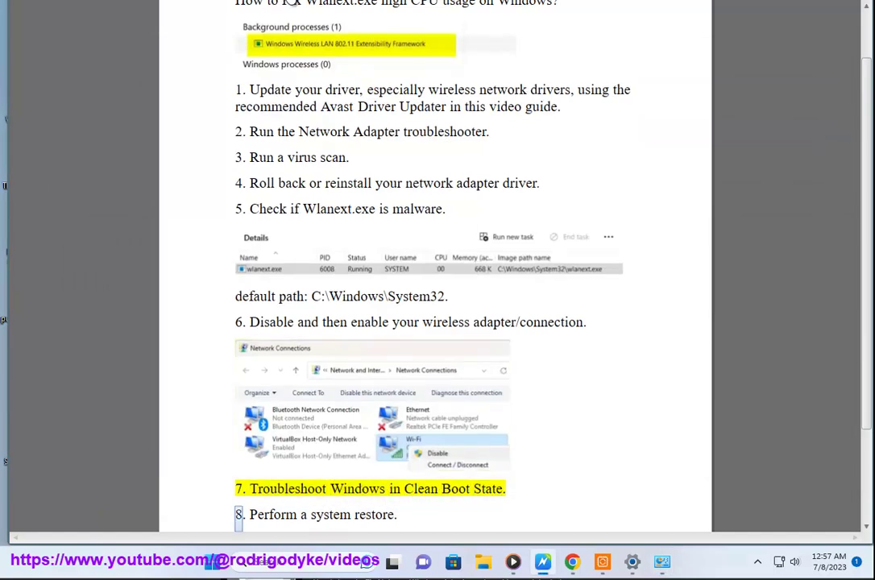
Search Google for 'windows clean boot' and select the article title
{"action": "left_click", "coordinate": [569, 562]}
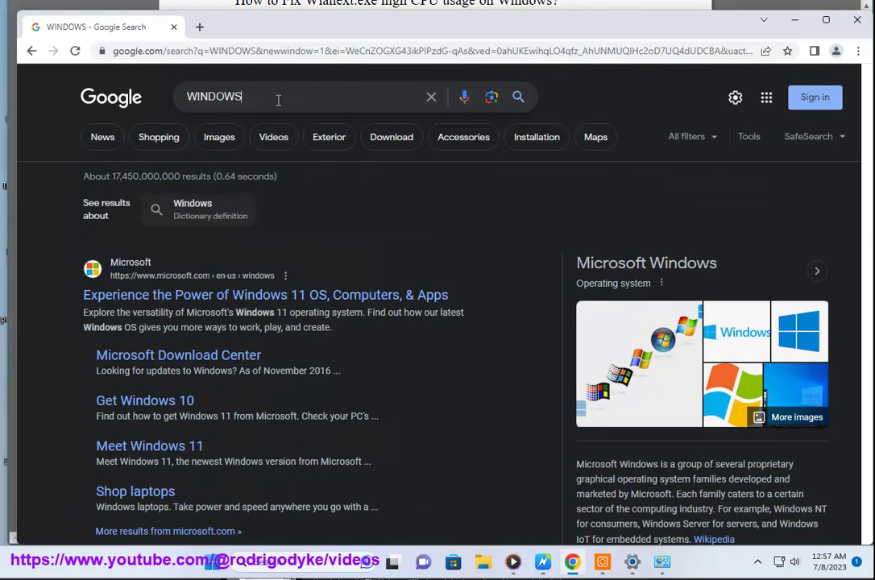
{"action": "type", "text": "CLEAN"}
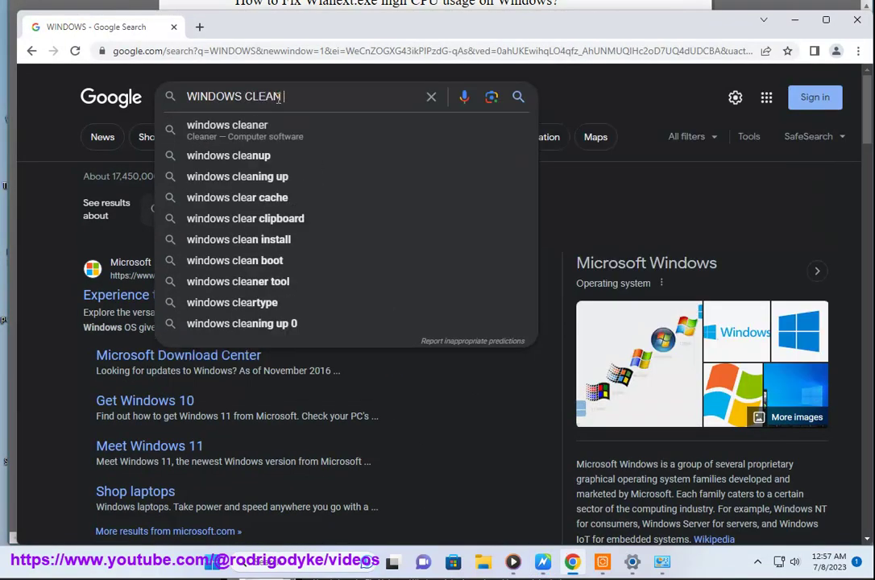
{"action": "left_click", "coordinate": [297, 148]}
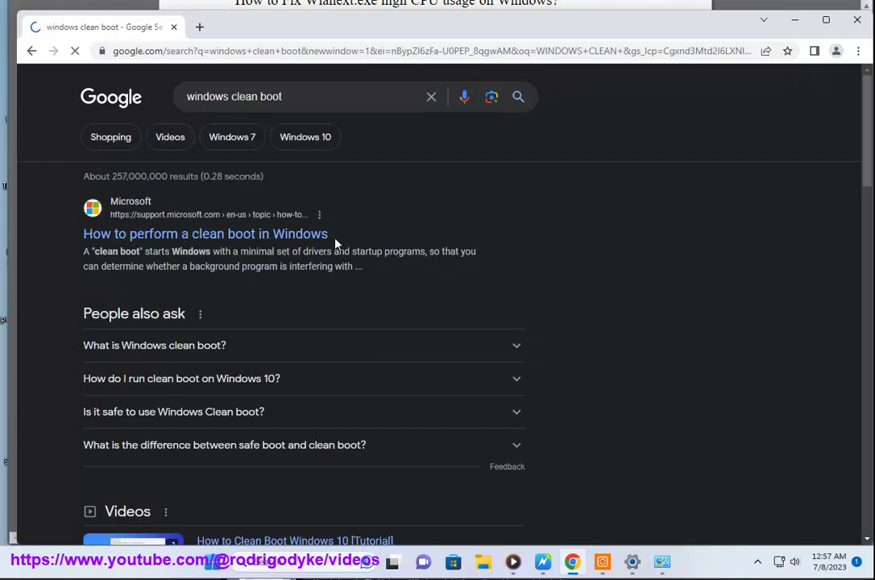
{"action": "left_click_drag", "start_coordinate": [337, 244], "coordinate": [46, 242]}
Open System Configuration via a 'msc' search and view its Services tab
{"action": "left_click", "coordinate": [355, 562]}
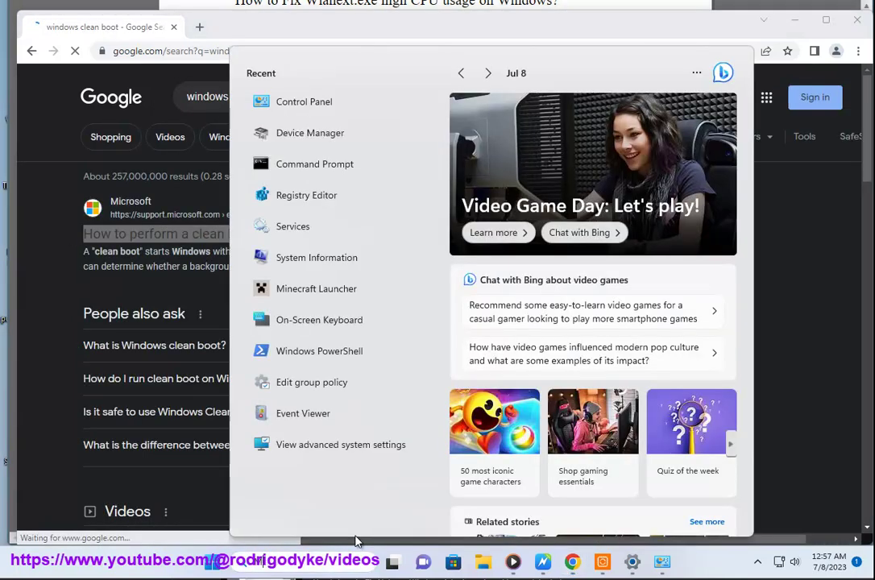
{"action": "type", "text": "msc"}
{"action": "left_click", "coordinate": [338, 143]}
{"action": "left_click", "coordinate": [328, 145]}
Hide all Microsoft services, disable all remaining ones, and close System Configuration
{"action": "left_click", "coordinate": [305, 334]}
{"action": "left_click", "coordinate": [580, 323]}
{"action": "left_click", "coordinate": [491, 358]}
Review Startup apps in Task Manager, then close it and minimize Chrome
{"action": "right_click", "coordinate": [726, 562]}
{"action": "left_click", "coordinate": [729, 506]}
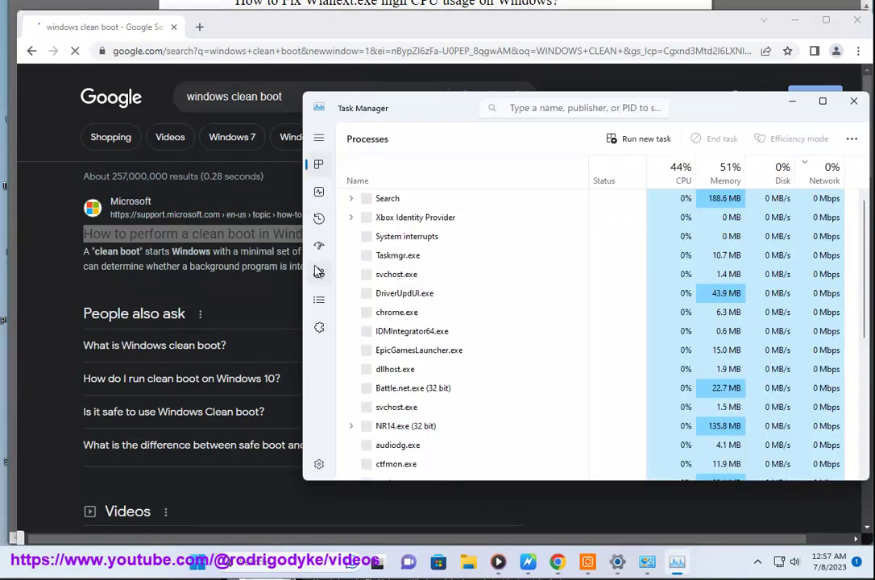
{"action": "left_click", "coordinate": [320, 246]}
{"action": "left_click", "coordinate": [645, 213]}
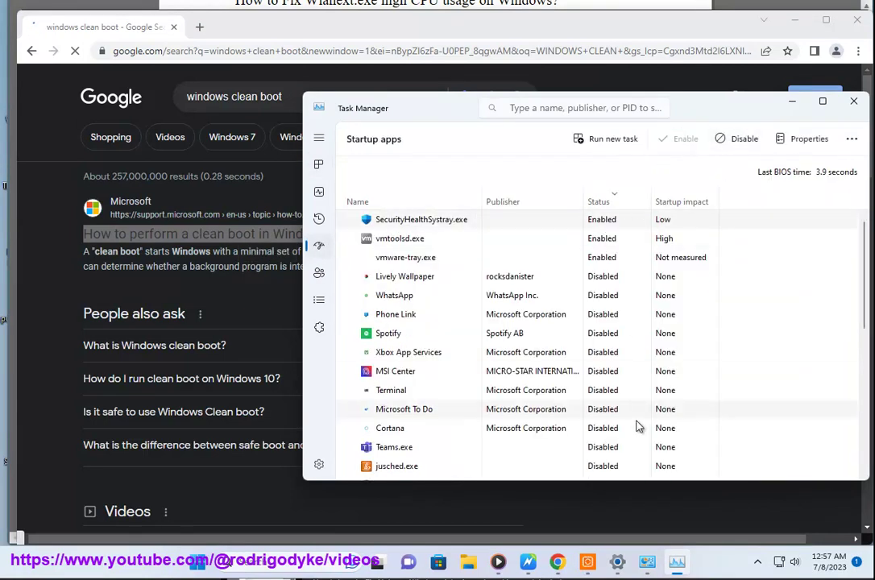
{"action": "left_click", "coordinate": [852, 102]}
{"action": "left_click", "coordinate": [795, 20]}
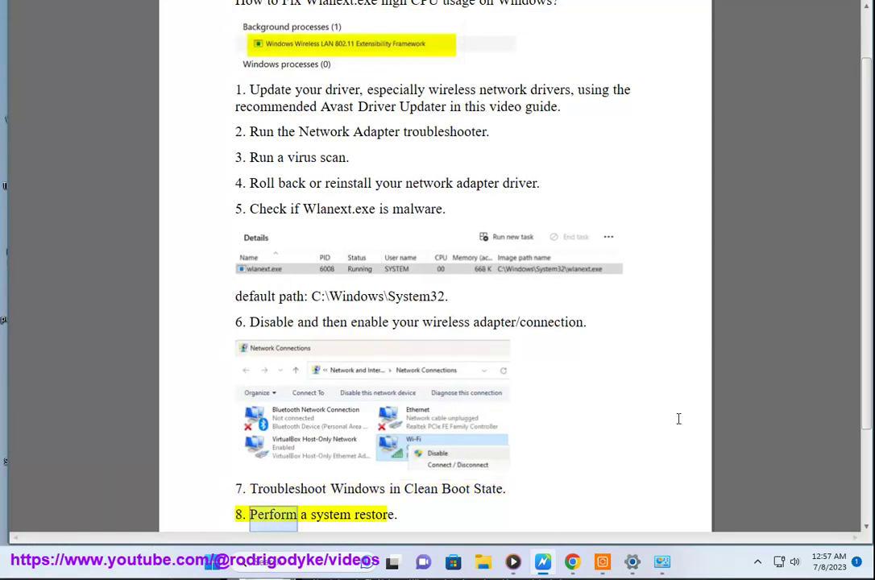